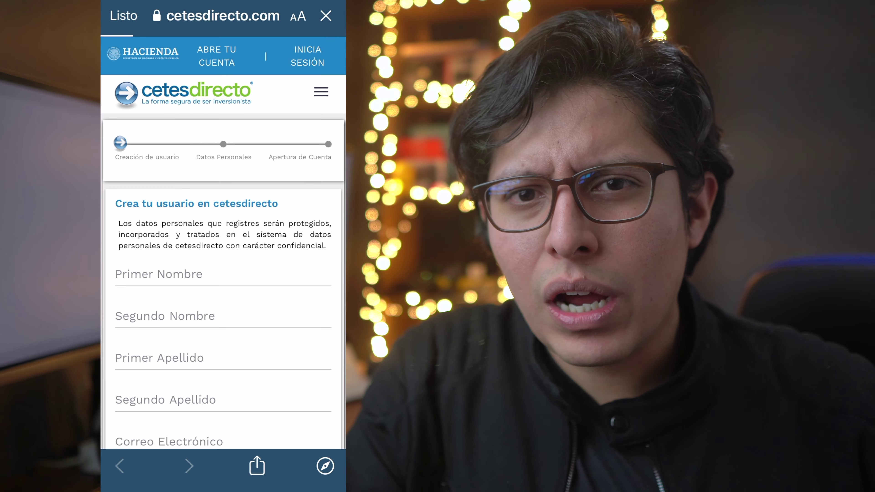
Scroll down the cetesdirecto desktop homepage showing the BPAG28 and BPAG91 bonds banner
scroll(223, 262, down, 10)
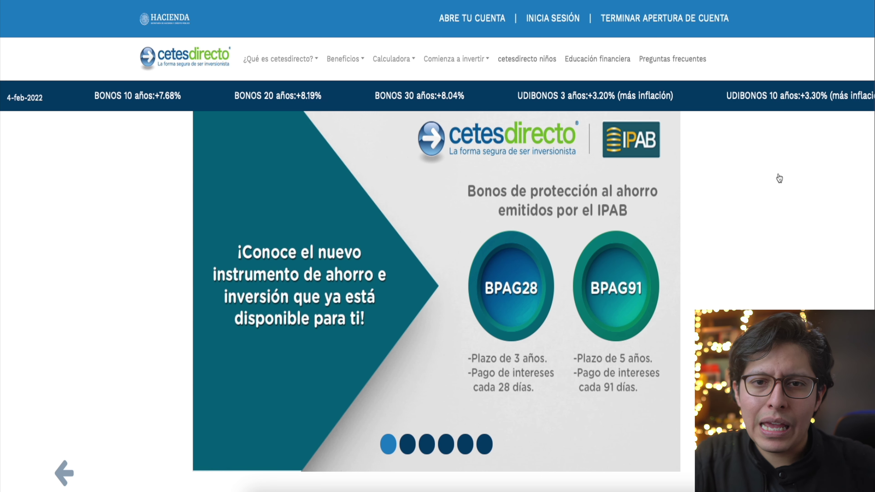
Start a new cetesdirecto account with ABRE TU CUENTA and enter the user's first name
click(493, 21)
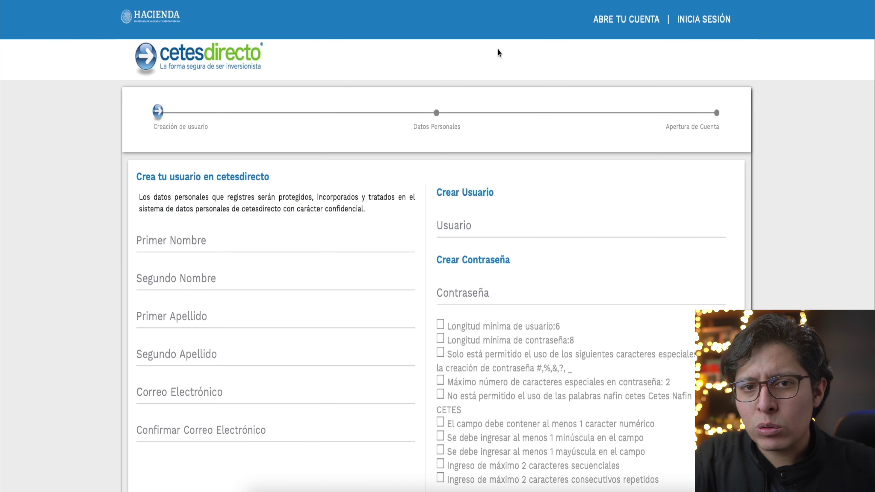
scroll(606, 222, down, 3)
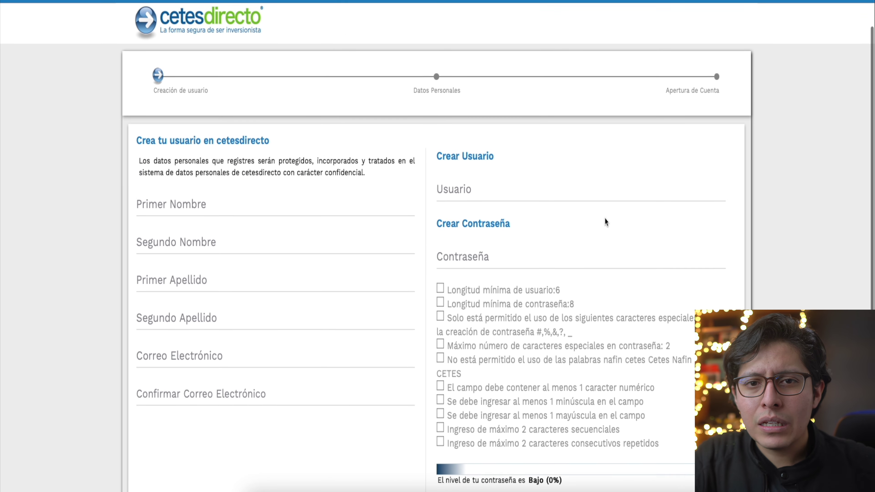
scroll(607, 222, down, 5)
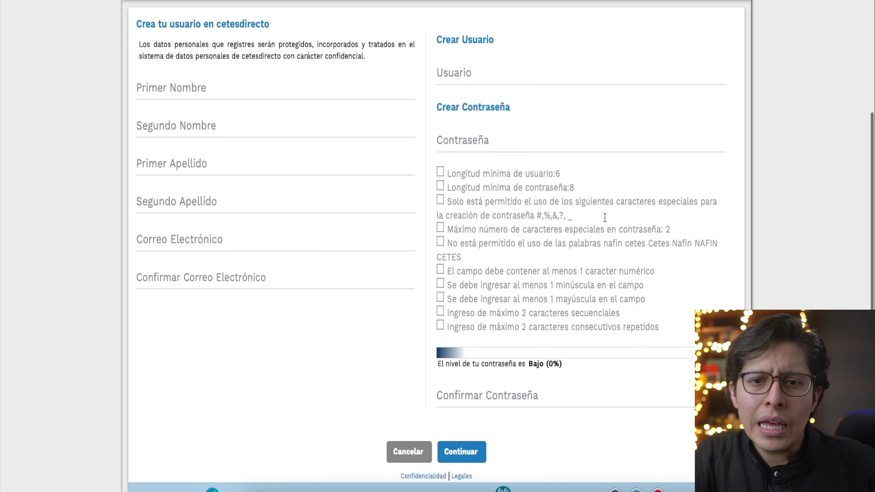
click(250, 91)
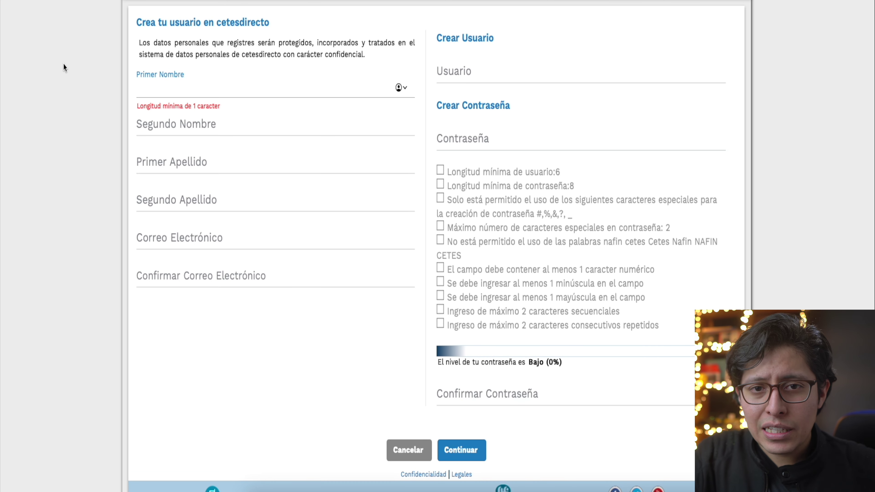
text(Luis)
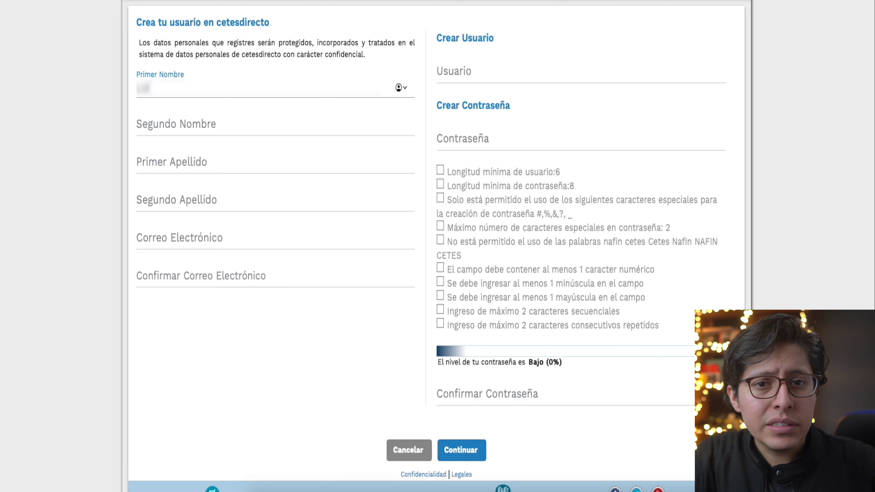
key(BackSpace)
key(BackSpace)
text(Luis)
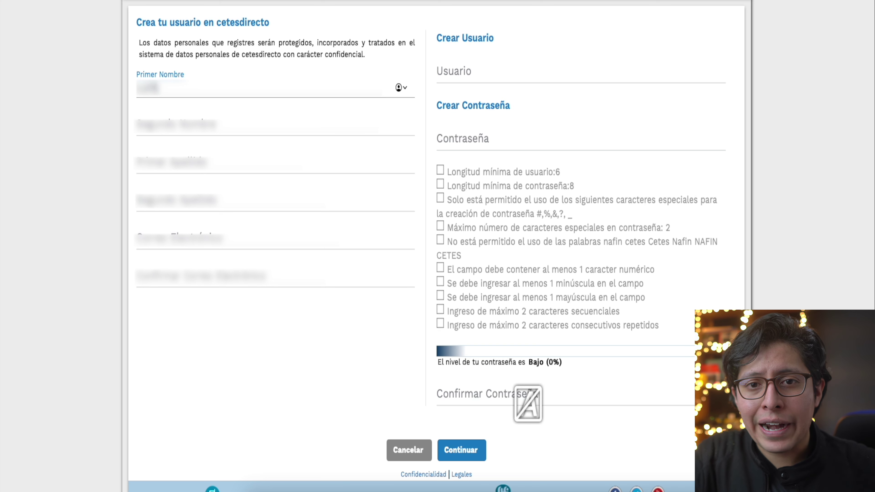
Fill in the user's second name and both surnames
key(Tab)
key(Tab)
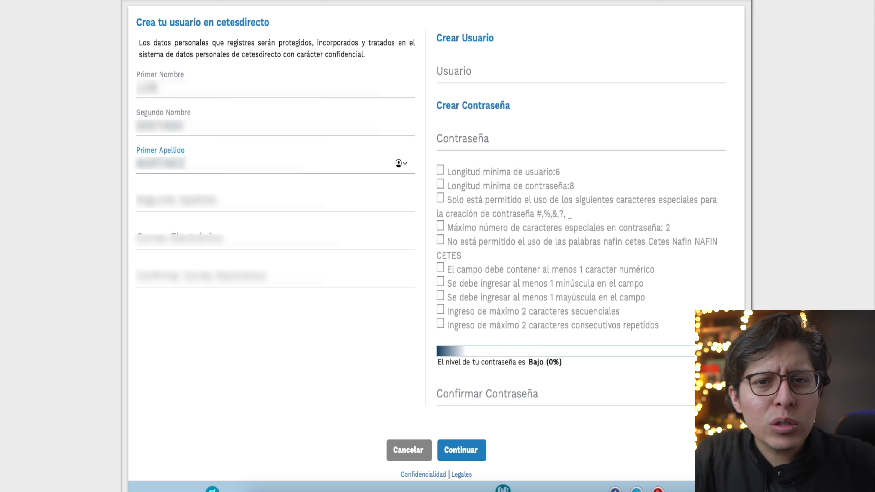
key(Tab)
Enter and confirm the user's e-mail address, then submit the user details with Continuar
key(Tab)
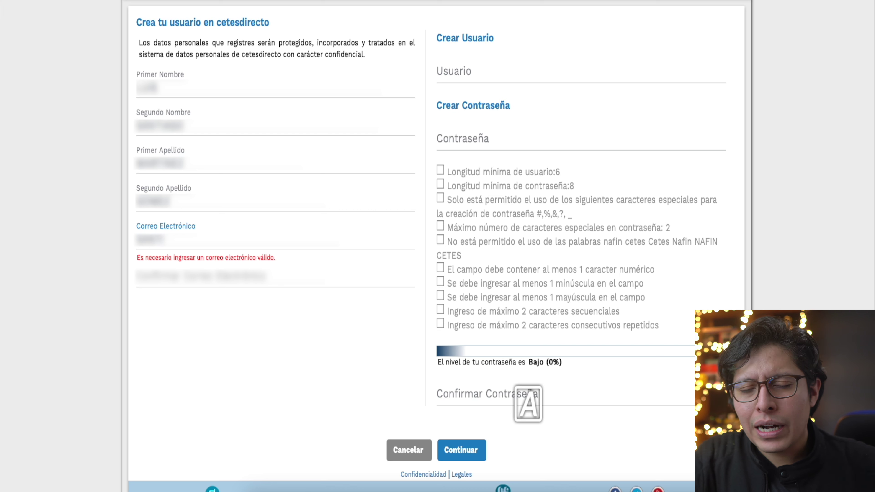
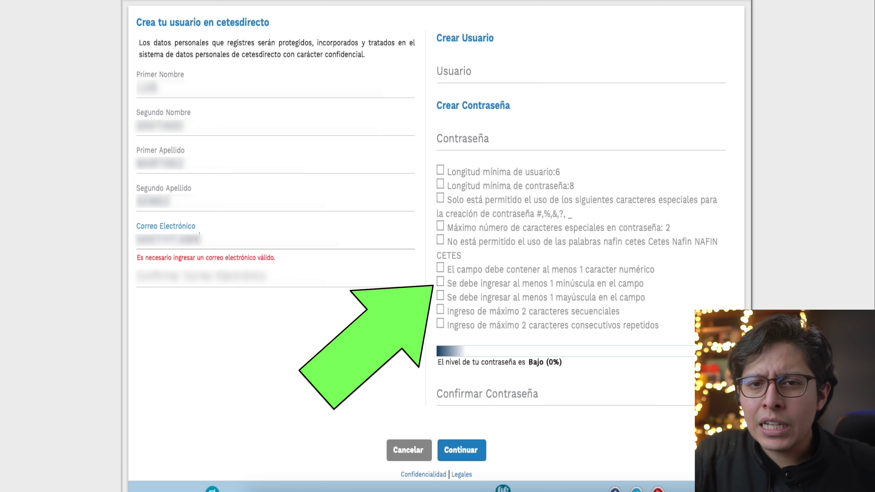
key(Tab)
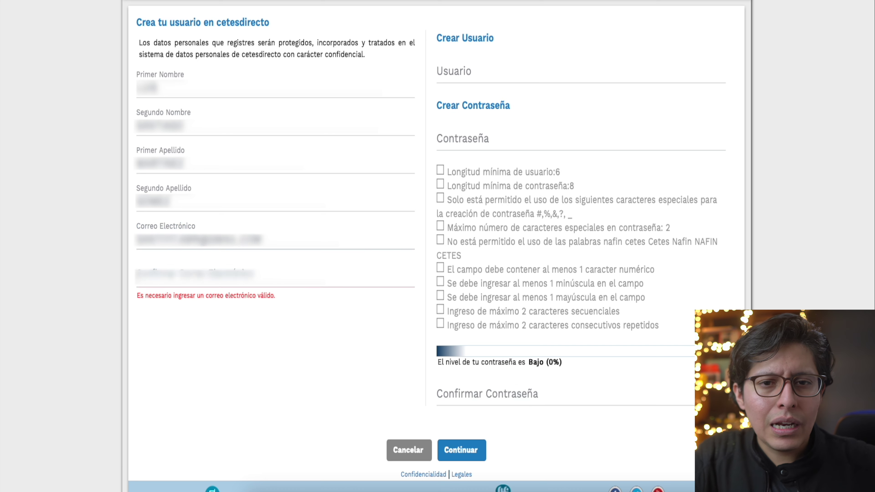
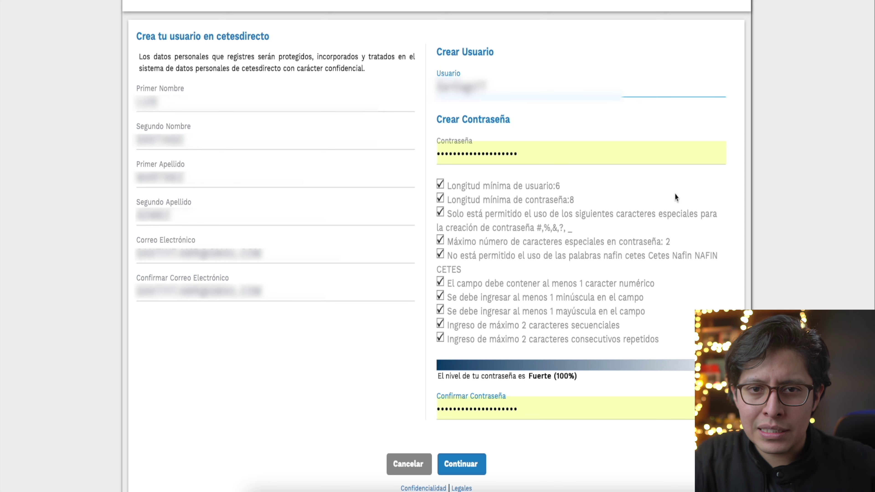
click(461, 464)
Dismiss the save-password prompt, pick a secret question and enter both phone numbers
click(461, 276)
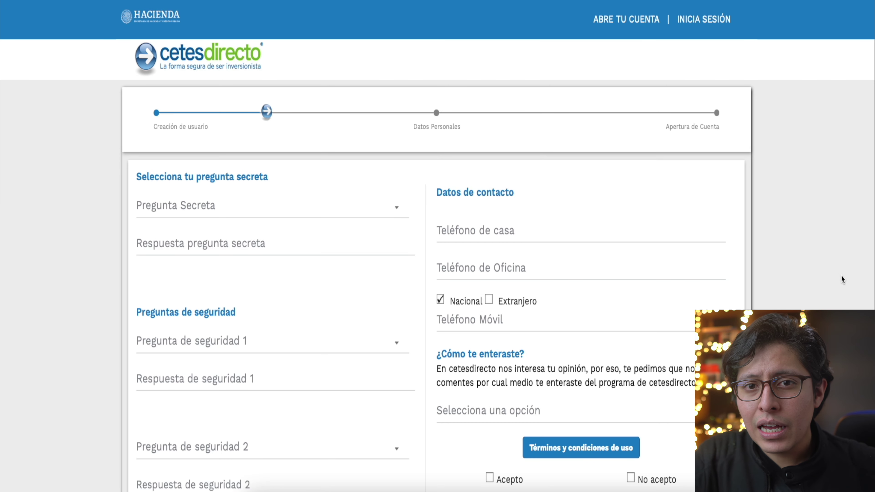
scroll(841, 275, down, 2)
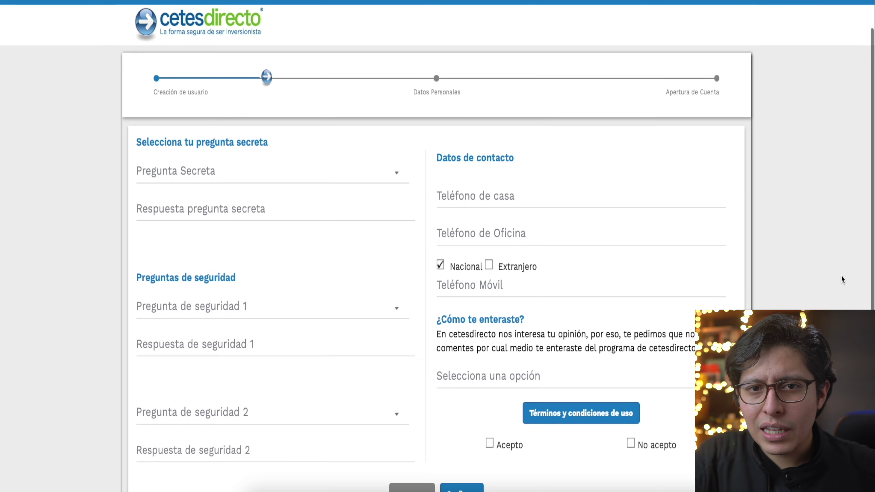
scroll(841, 275, down, 4)
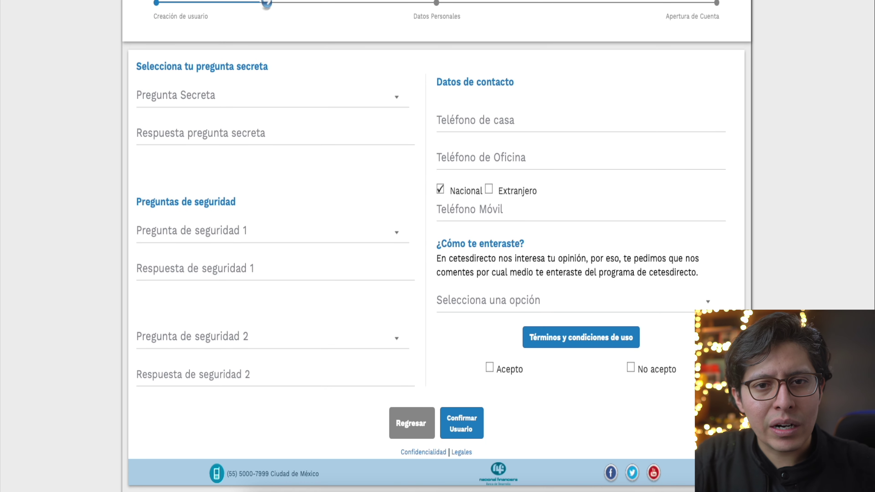
click(398, 99)
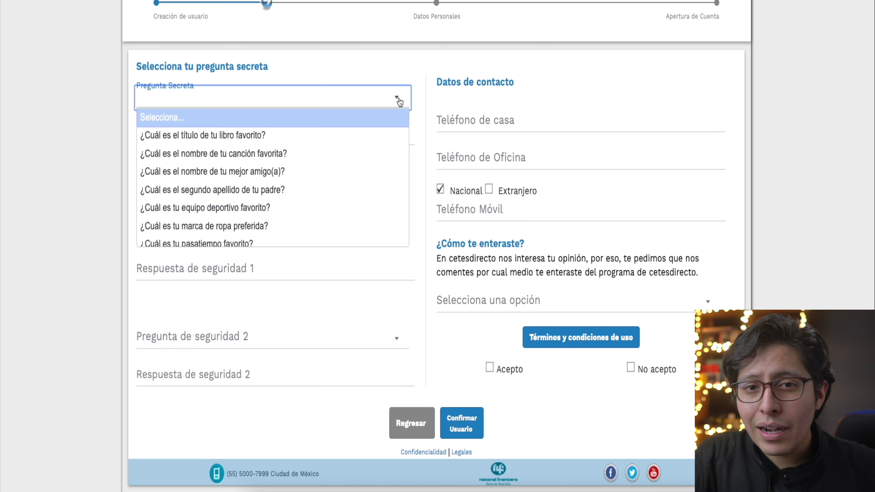
scroll(395, 134, down, 1)
scroll(396, 134, down, 1)
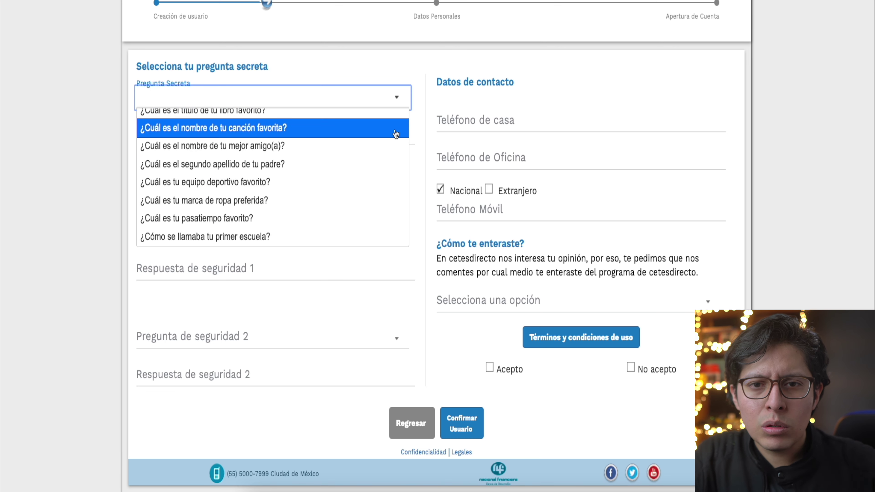
scroll(395, 133, down, 1)
scroll(395, 134, down, 1)
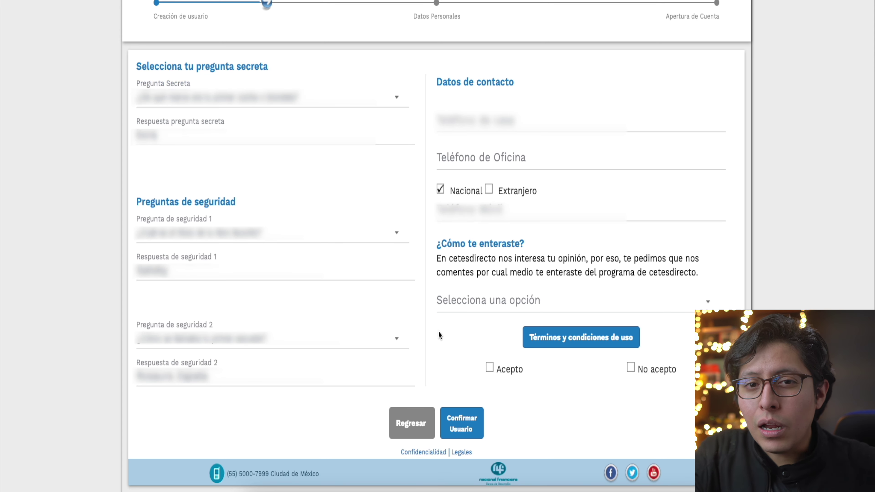
text(5555555555)
key(Tab)
key(Tab)
text(5555555555)
Set Redes Sociales as how the user heard about cetesdirecto
click(708, 302)
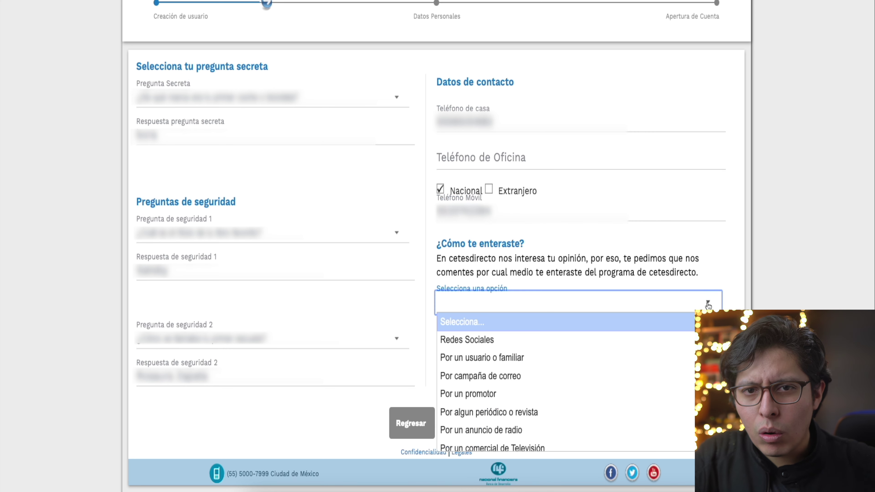
click(675, 358)
click(711, 302)
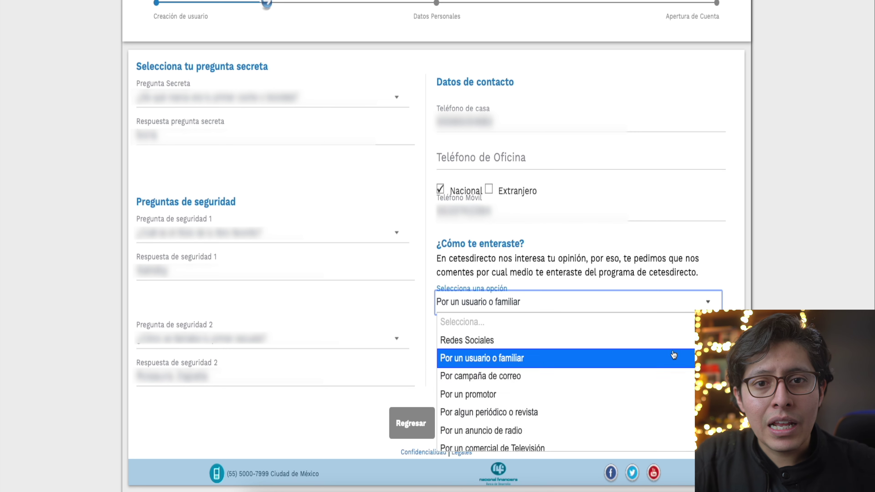
click(672, 340)
Read and accept the Términos y Condiciones de Uso, ticking Acepto
click(582, 340)
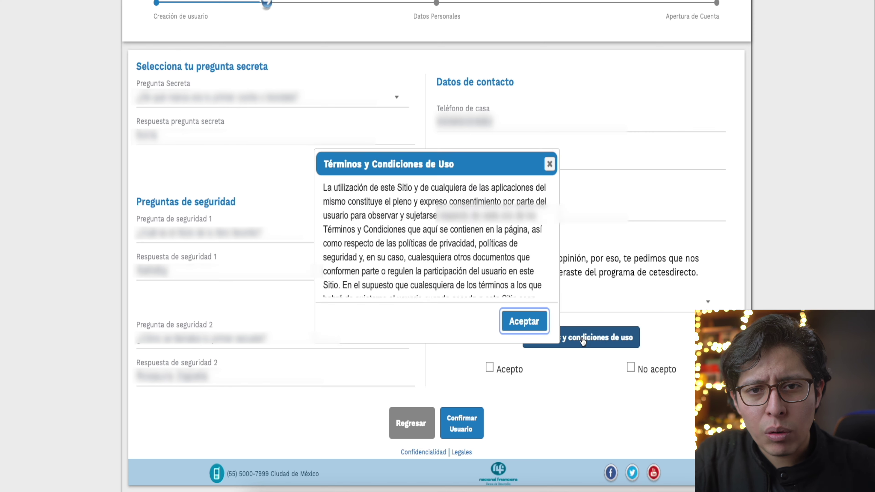
scroll(497, 256, down, 2)
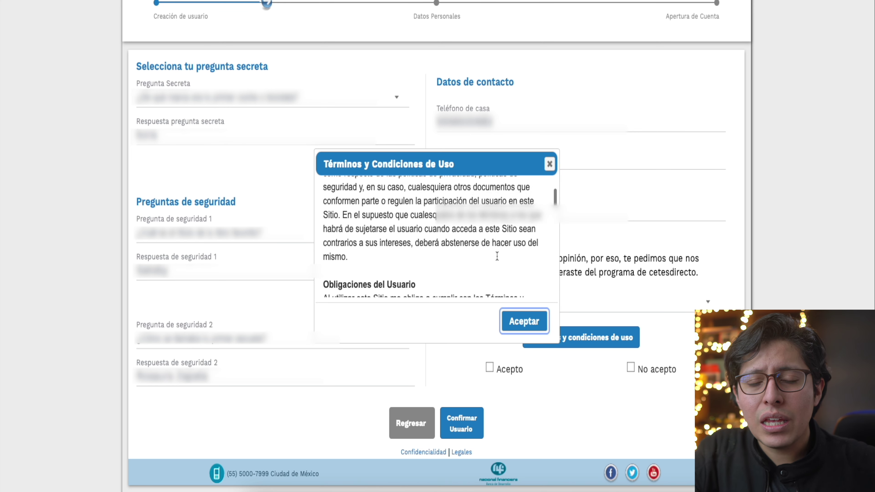
scroll(497, 256, down, 5)
click(527, 324)
click(506, 364)
Enter the captcha code, confirm the new user and continue to personal data
click(620, 378)
text(V)
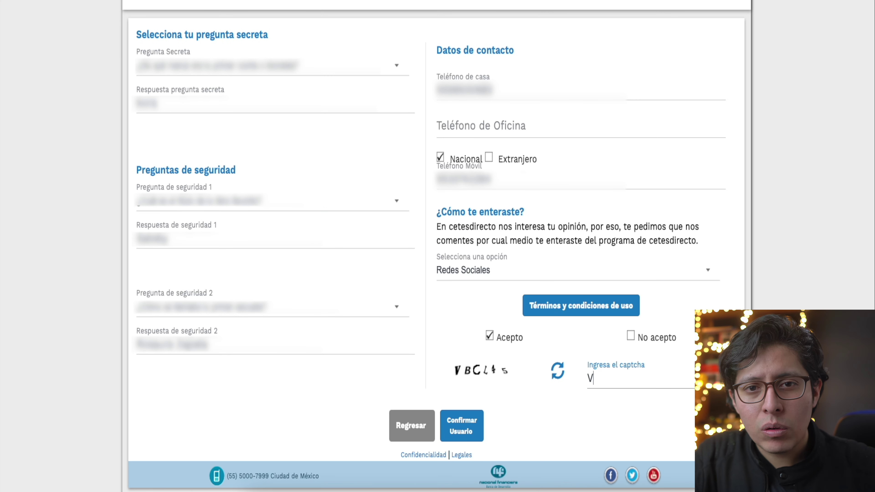
text(BCL45)
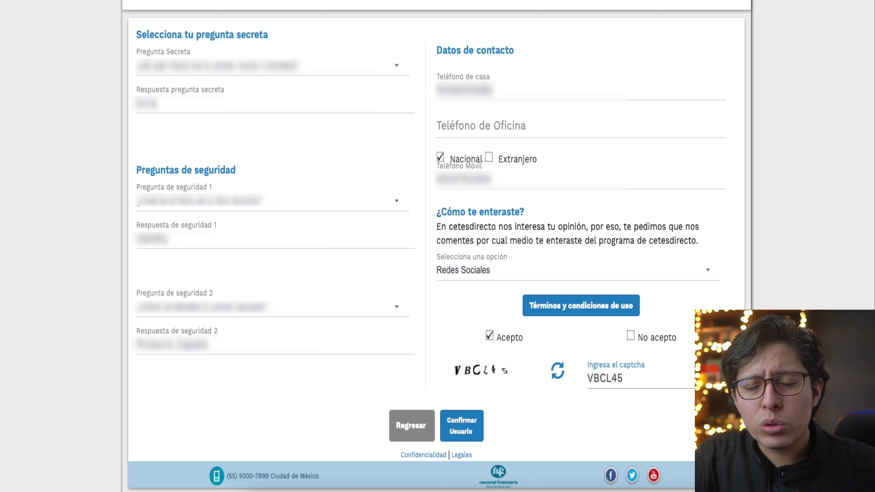
click(458, 429)
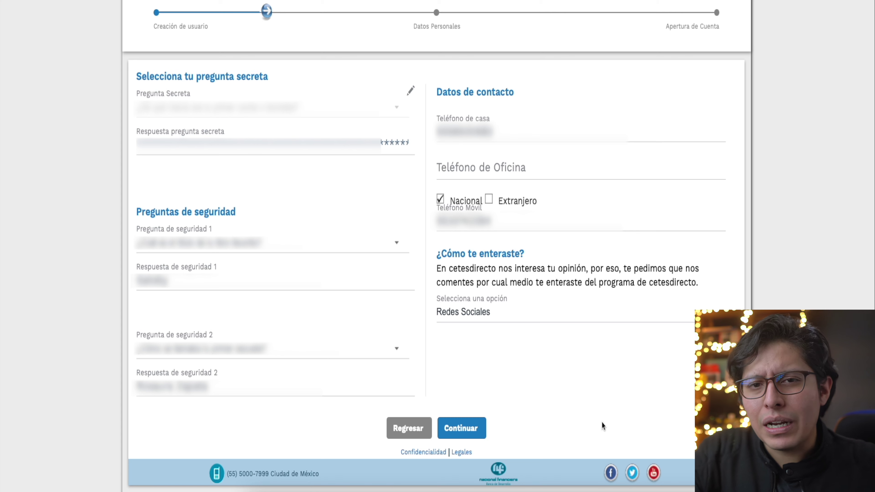
click(467, 430)
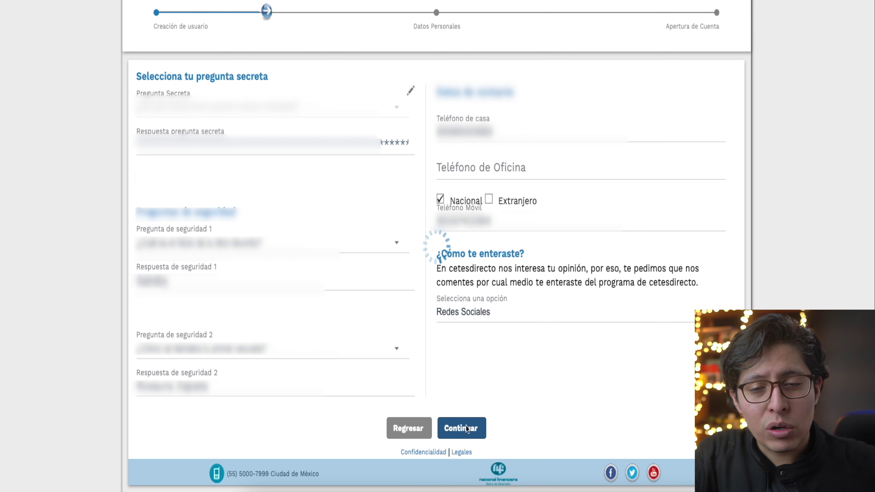
Set México as the birth country and Mexicana as the nationality
click(397, 102)
key(e)
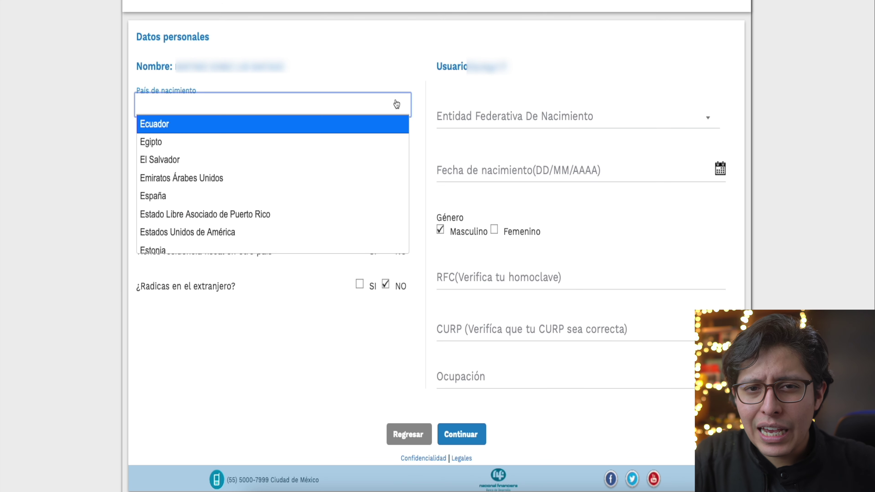
key(m)
key(Down)
key(Down)
key(Down)
key(Down)
key(Down)
key(Down)
key(Up)
key(Return)
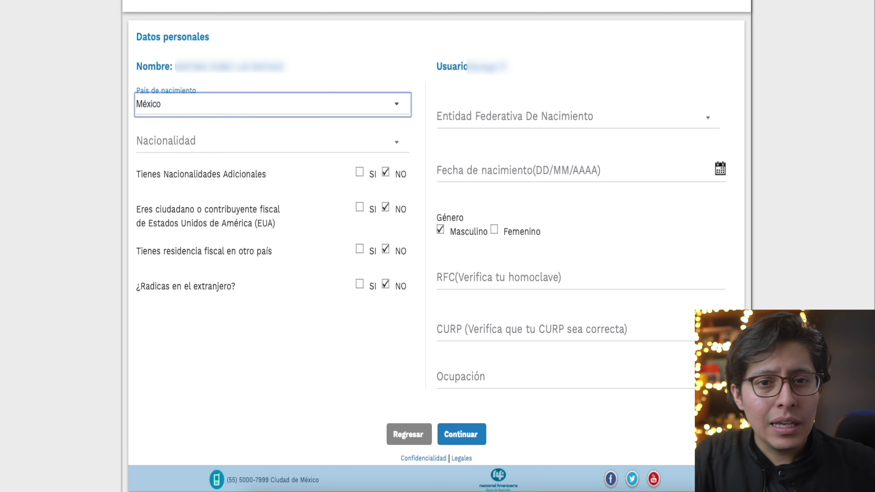
click(397, 143)
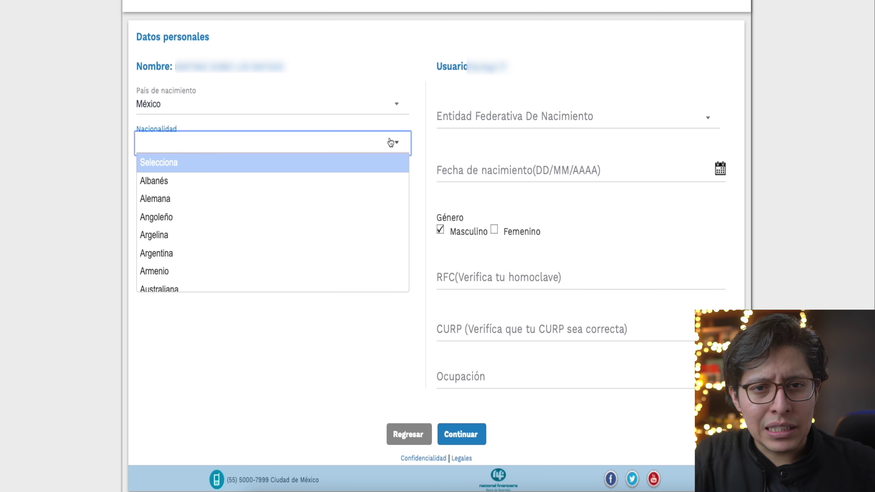
text(mex)
click(346, 287)
click(372, 326)
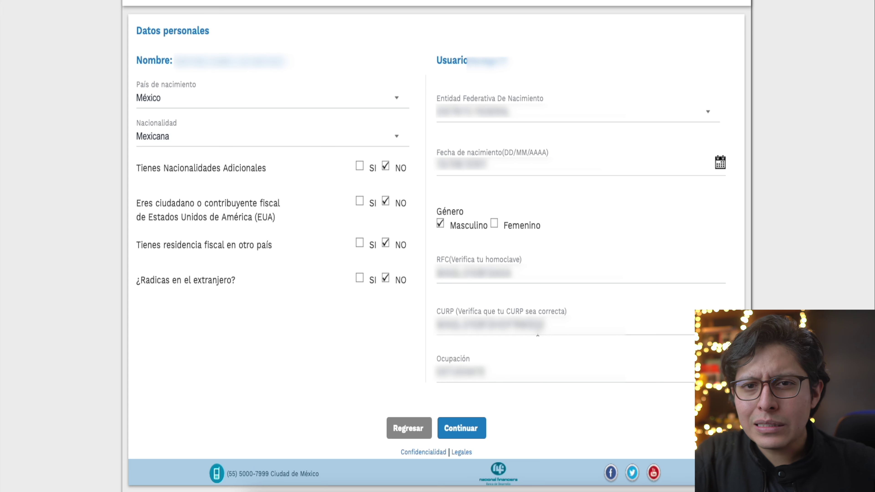
Review and check the CURP entry
click(536, 326)
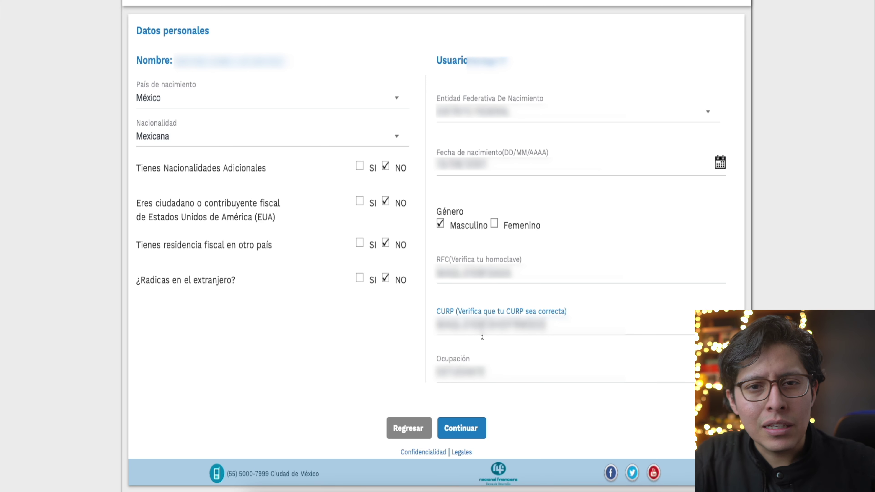
click(536, 327)
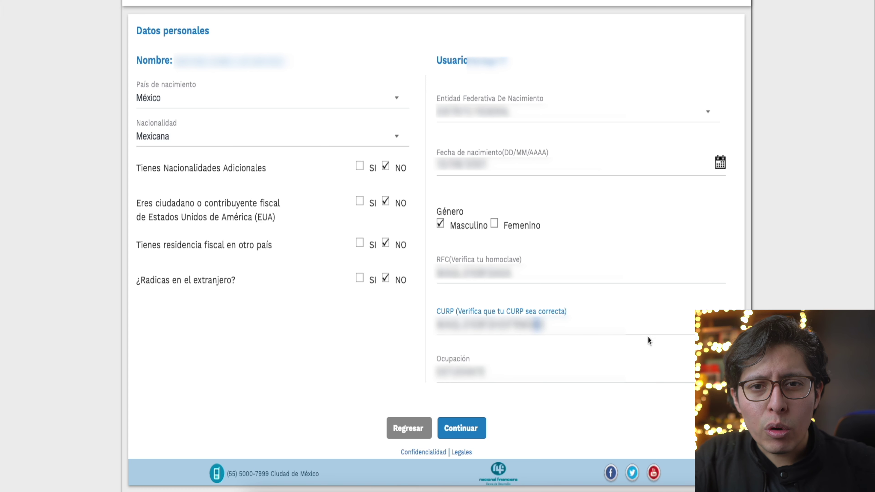
click(616, 314)
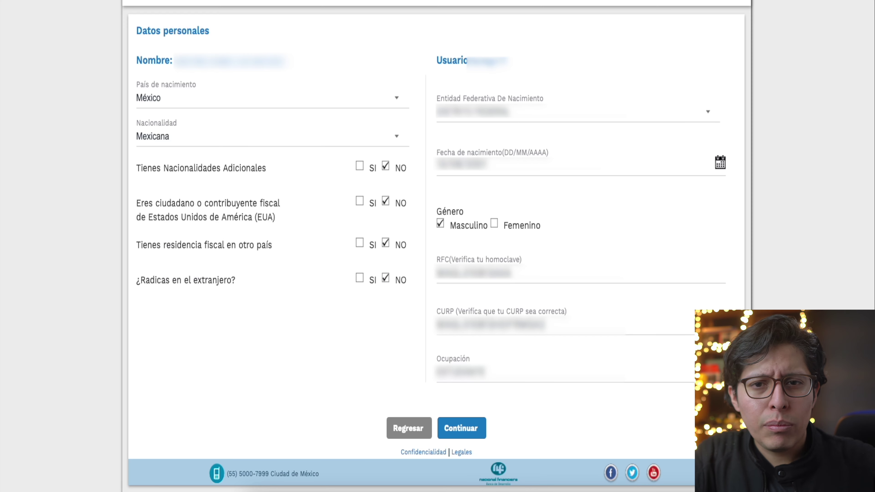
Continue to Domicilio and Datos Bancarios, choose the Banco Emisor and enter the bank account number
click(465, 432)
click(704, 131)
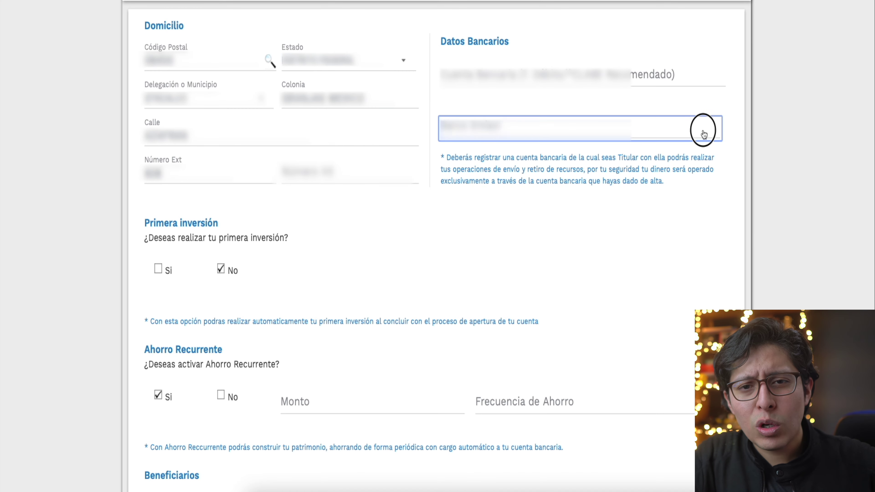
click(650, 236)
click(792, 215)
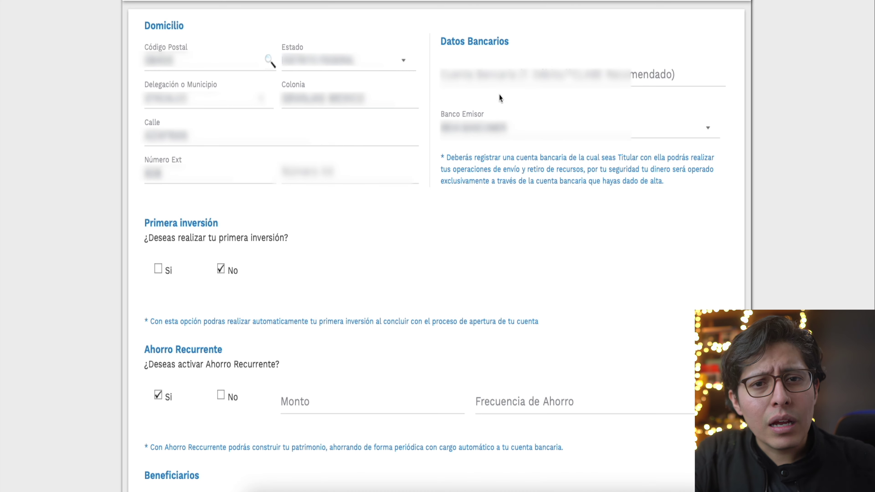
click(509, 80)
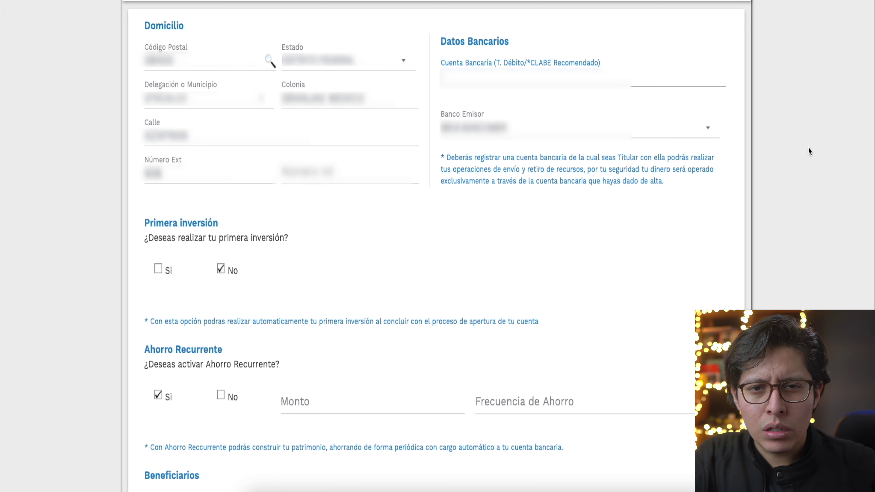
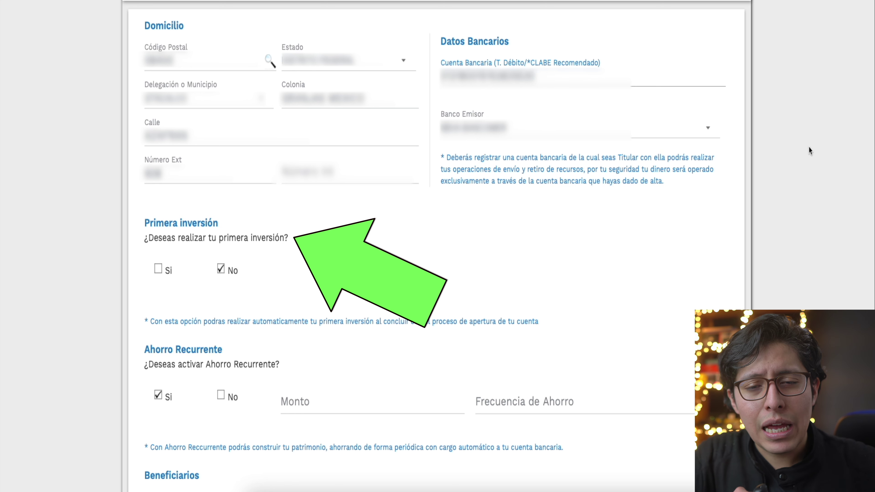
Try a CETES 1 mes first investment of $100.00, then set Primera inversión to No
scroll(594, 207, down, 6)
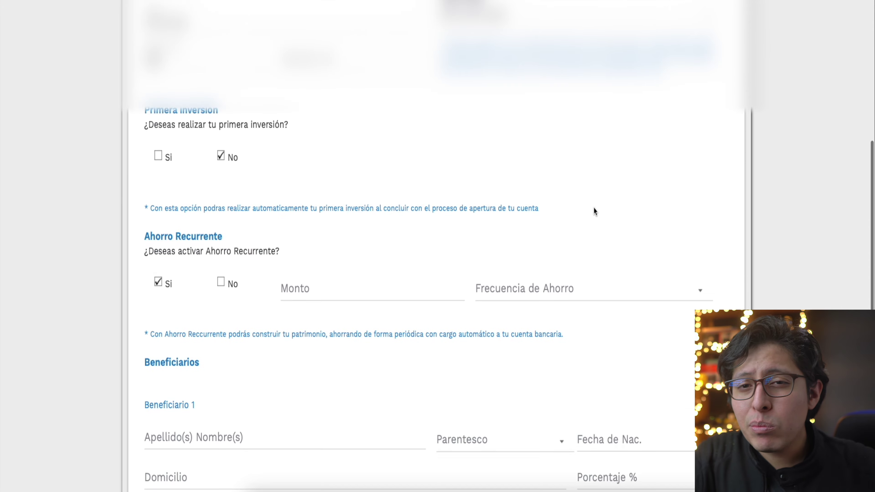
click(159, 67)
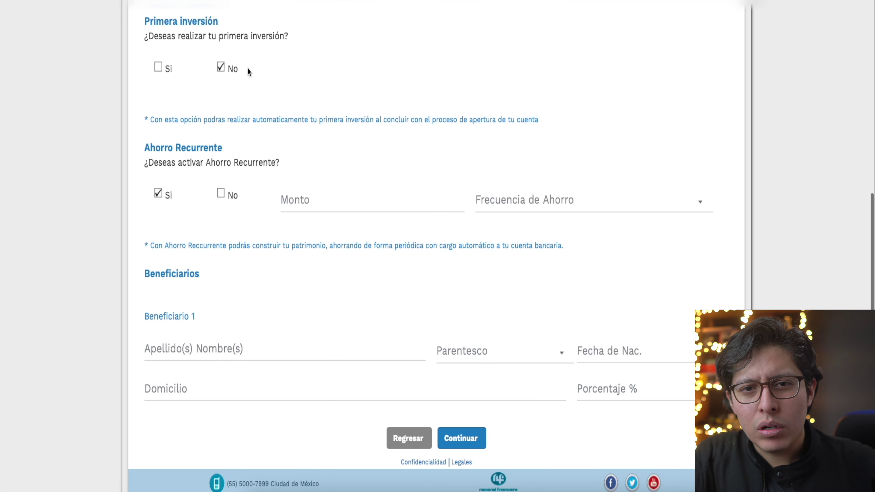
click(365, 79)
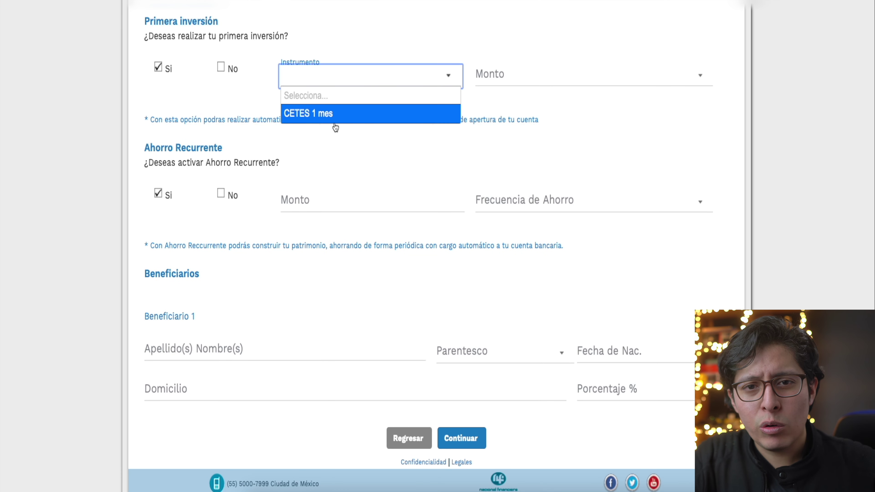
click(334, 114)
click(511, 78)
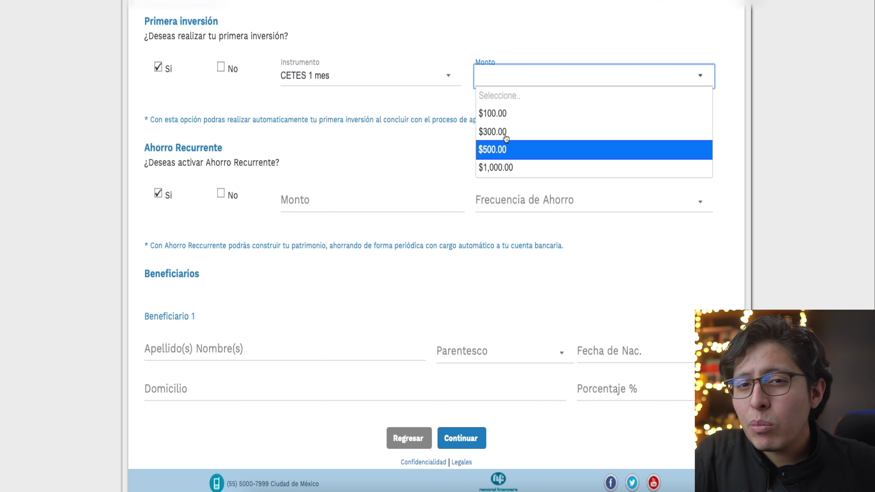
click(505, 113)
click(221, 68)
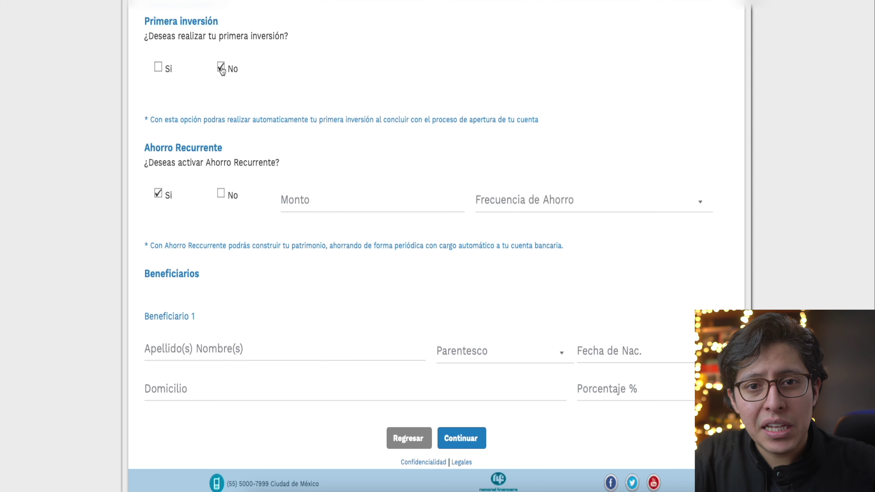
scroll(225, 80, down, 1)
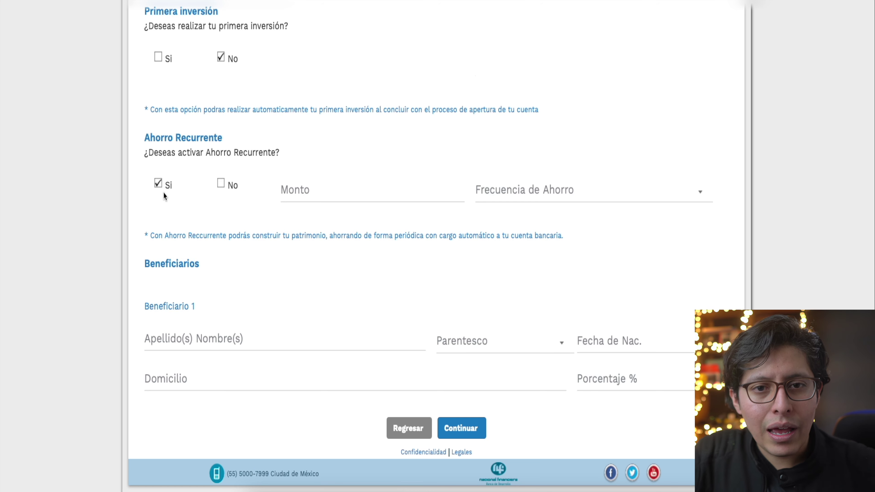
Enter 50 as recurring savings amount, then switch Ahorro Recurrente to No instead
click(409, 195)
text(50)
click(415, 222)
click(551, 193)
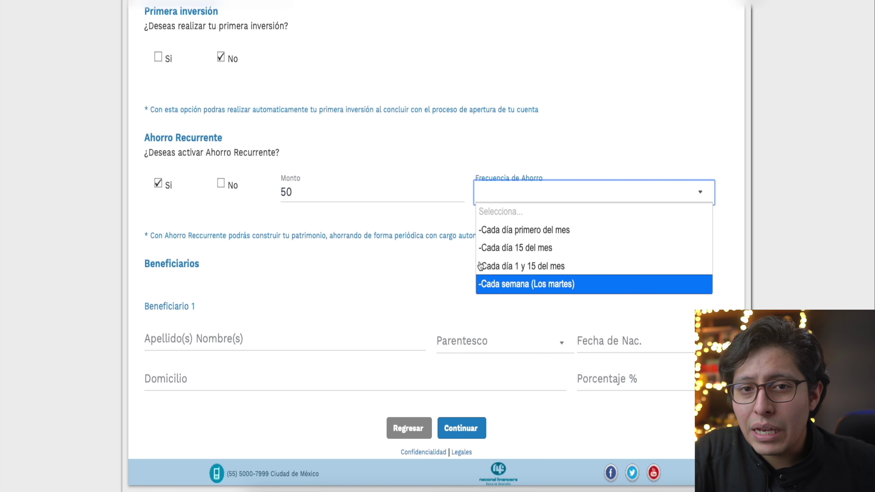
click(215, 185)
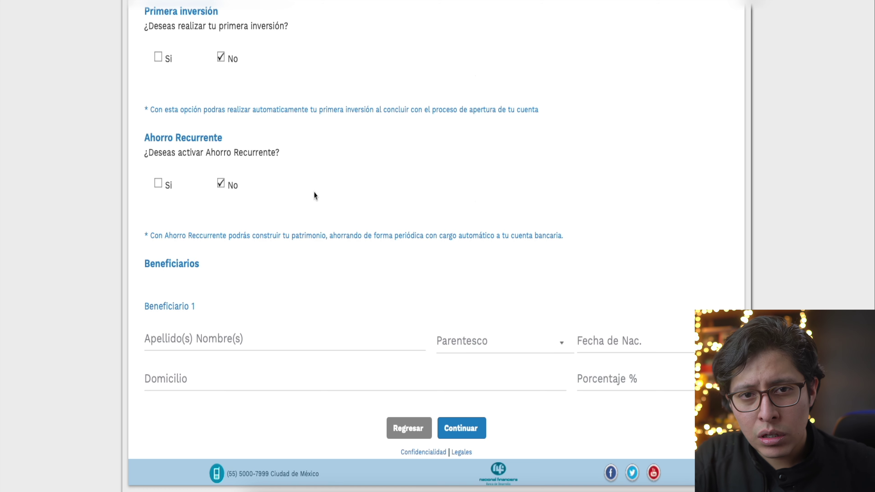
click(256, 341)
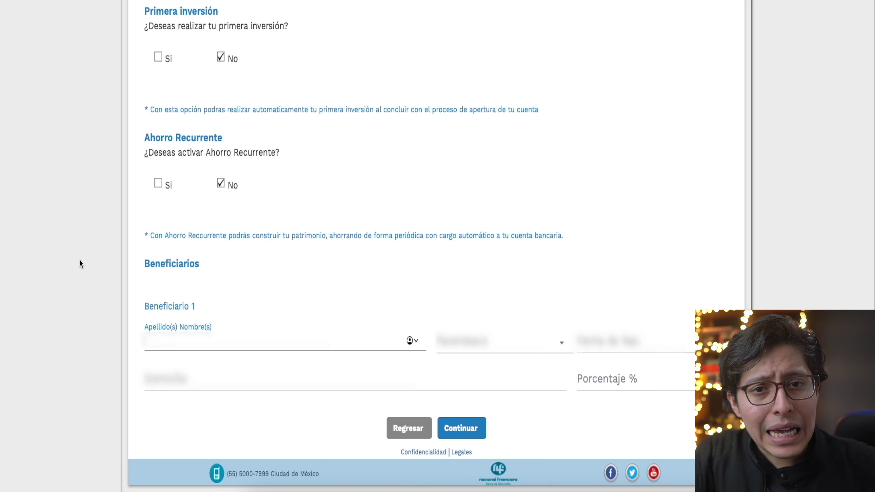
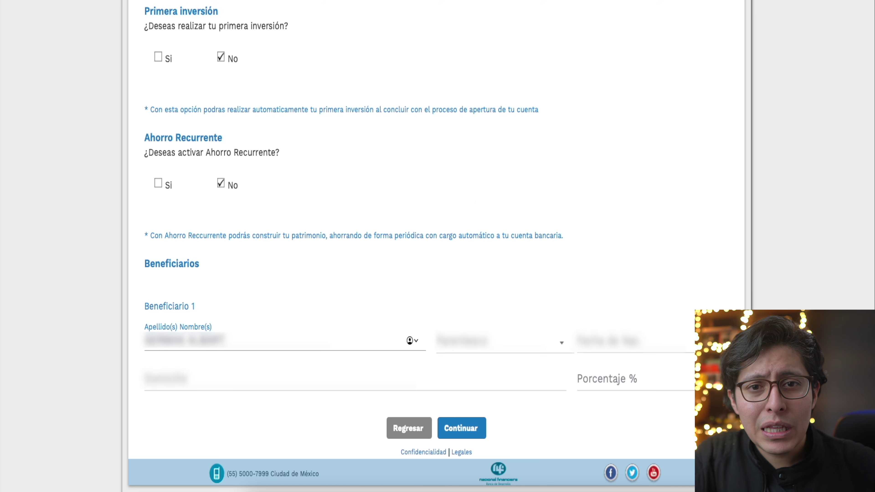
Enter Beneficiario 1's full name and relationship, set Porcentaje to 100, and submit the form
key(Tab)
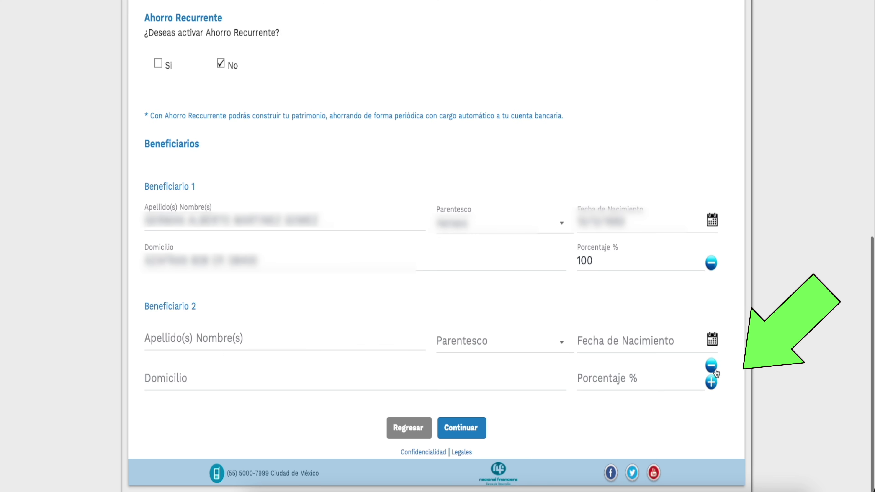
click(714, 371)
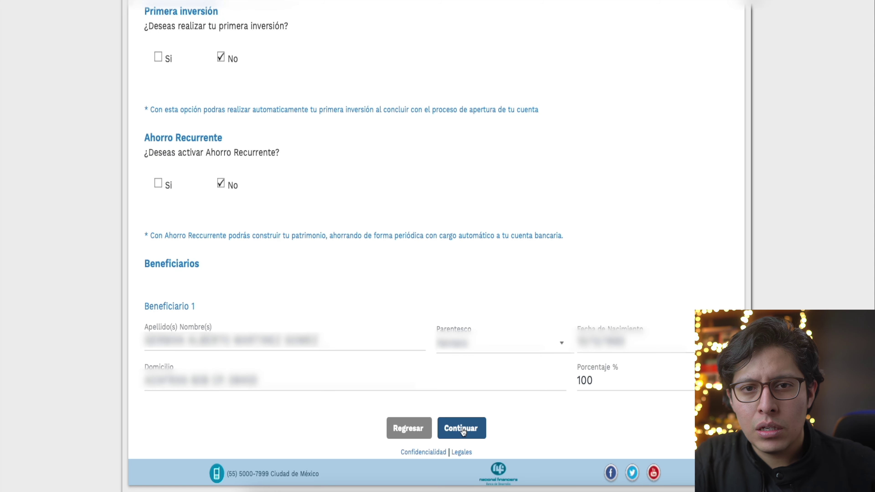
click(462, 430)
Review the Contrato, accept it with Acepto, and sign it electronically
scroll(649, 308, down, 4)
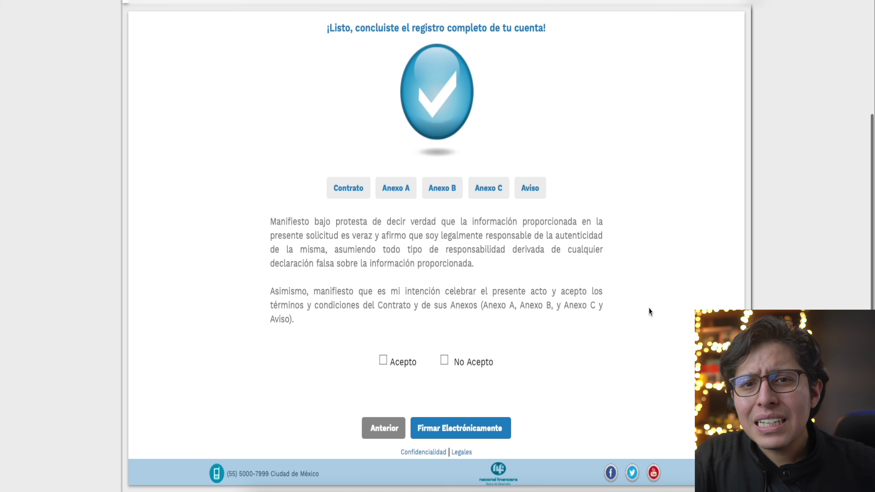
click(356, 196)
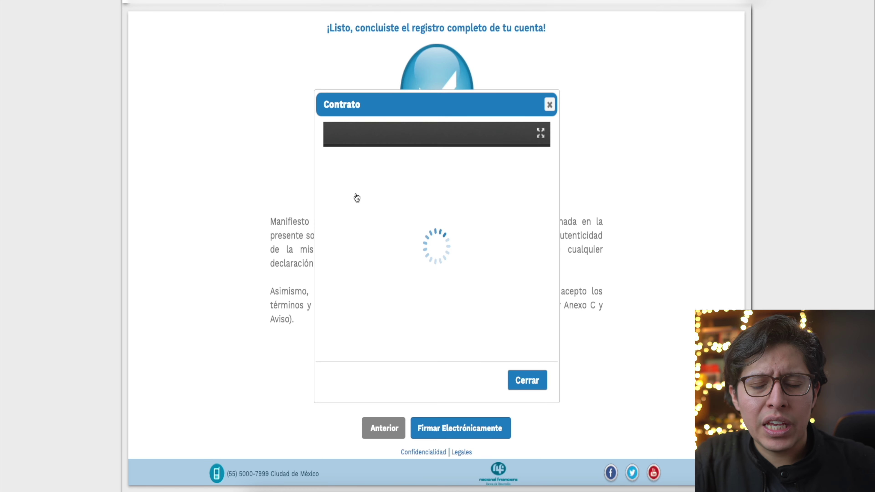
click(548, 110)
click(383, 361)
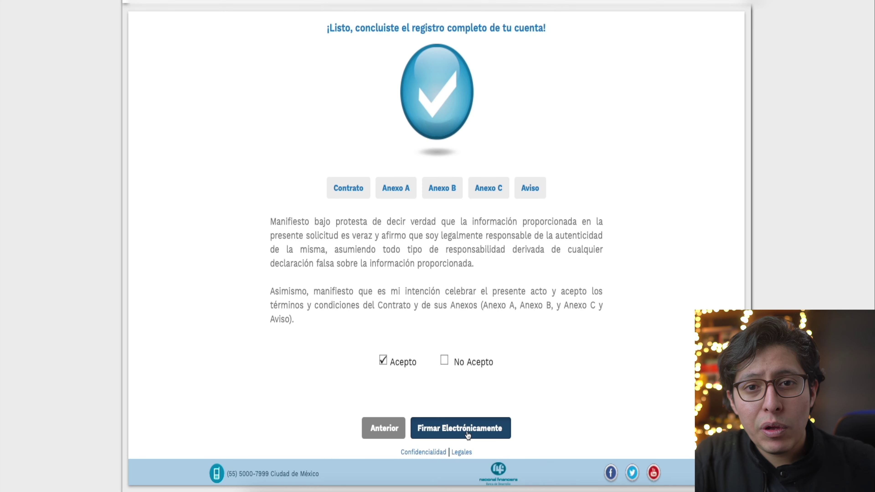
click(468, 435)
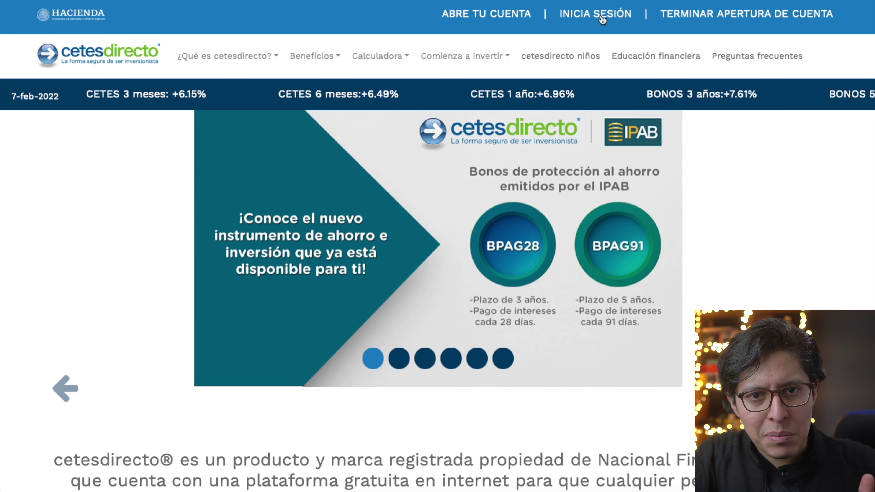
Enter the account username and password on the cetesdirecto login page
click(601, 15)
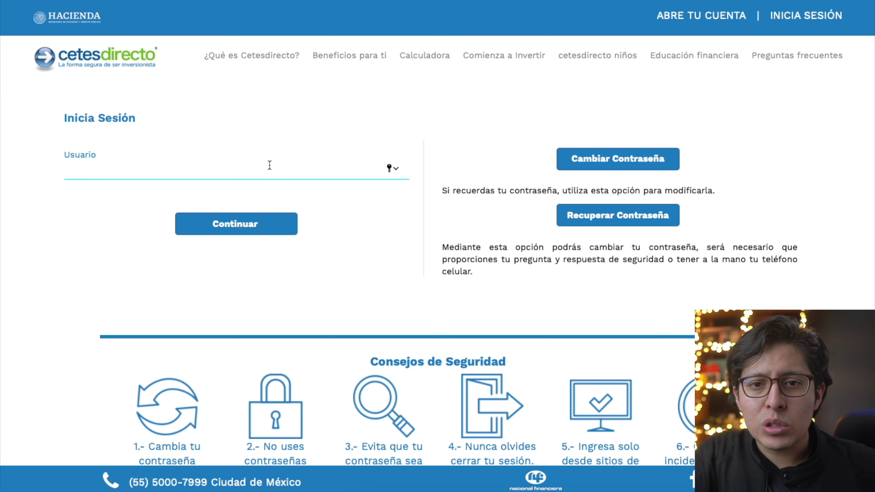
text(••••••••••)
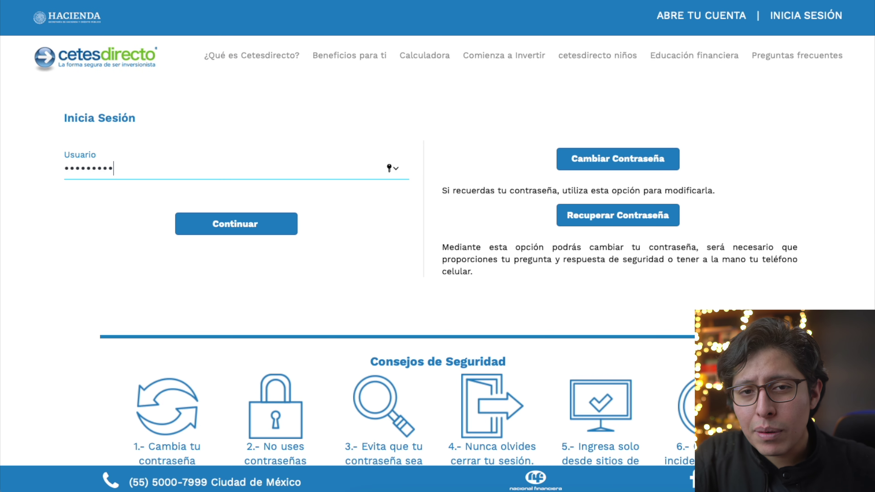
click(209, 230)
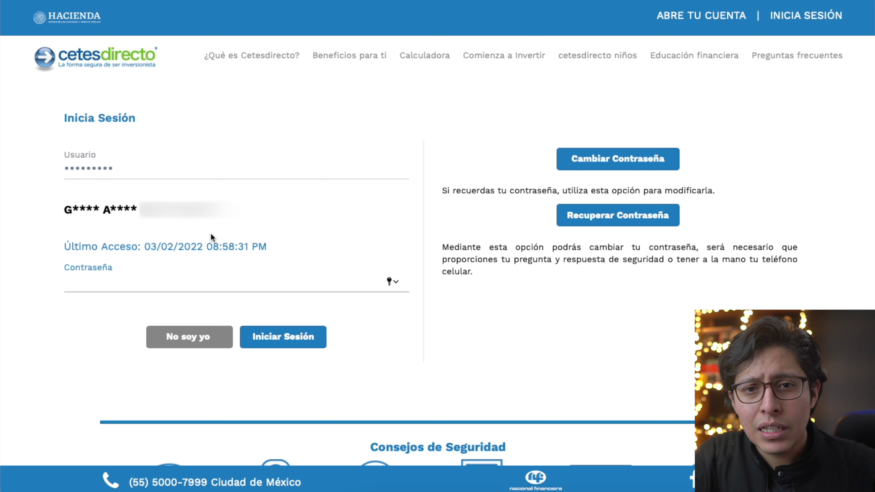
text(•••••••)
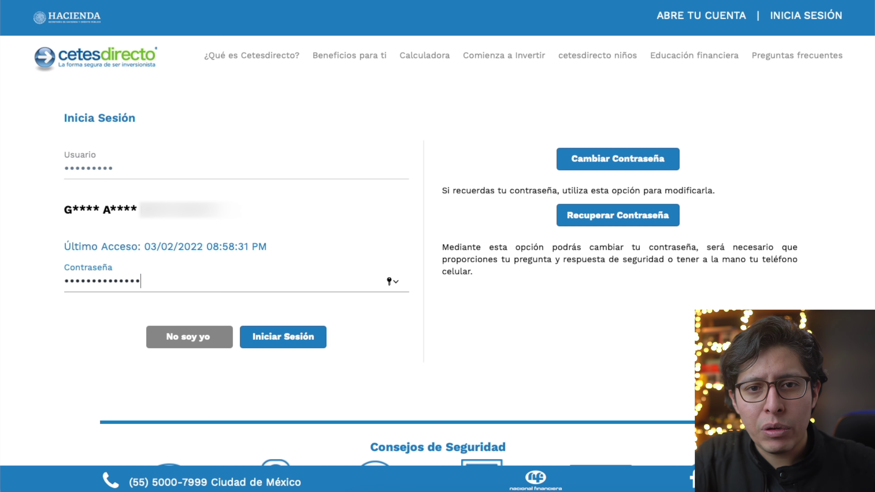
Sign in, decline Safari's offer to save the password, and open Escalar con e.firma
click(263, 341)
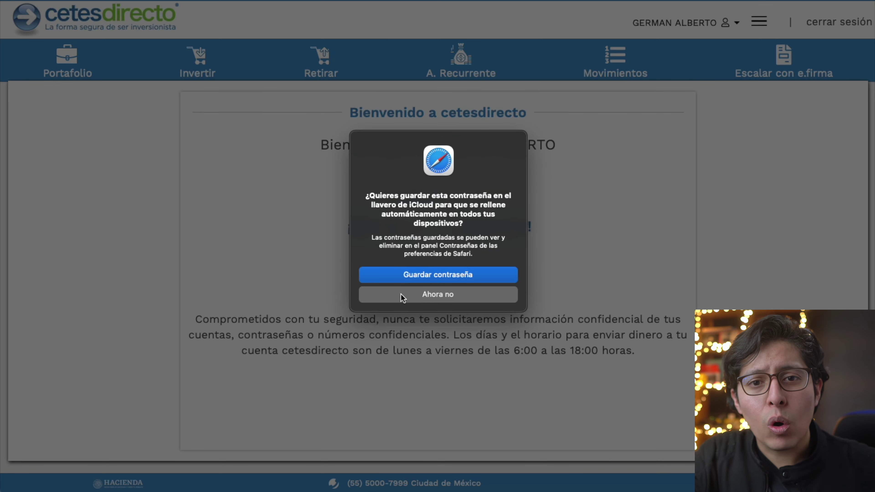
click(384, 294)
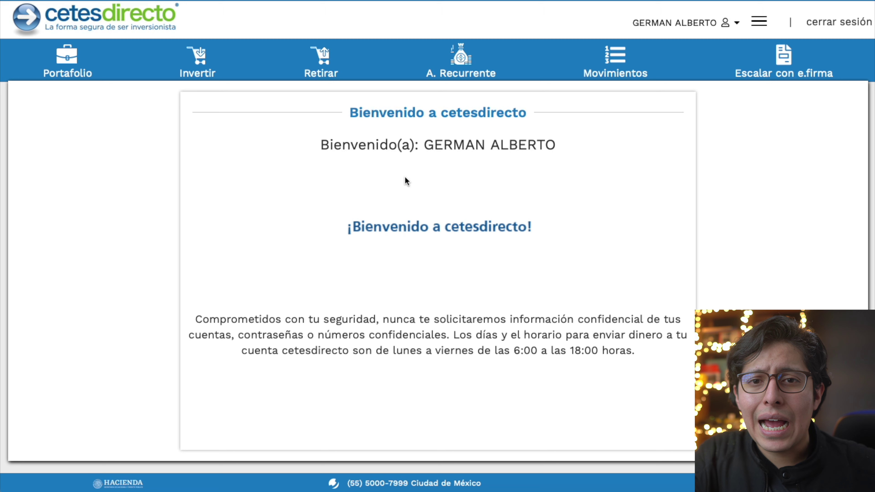
click(784, 66)
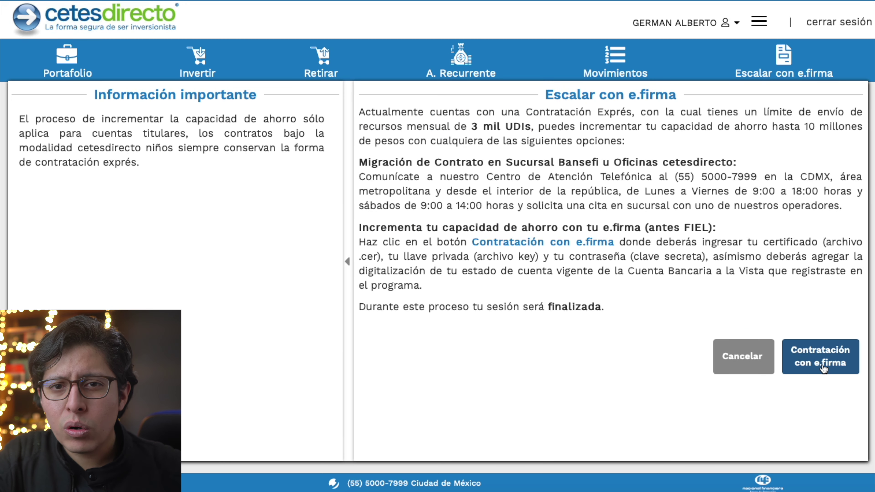